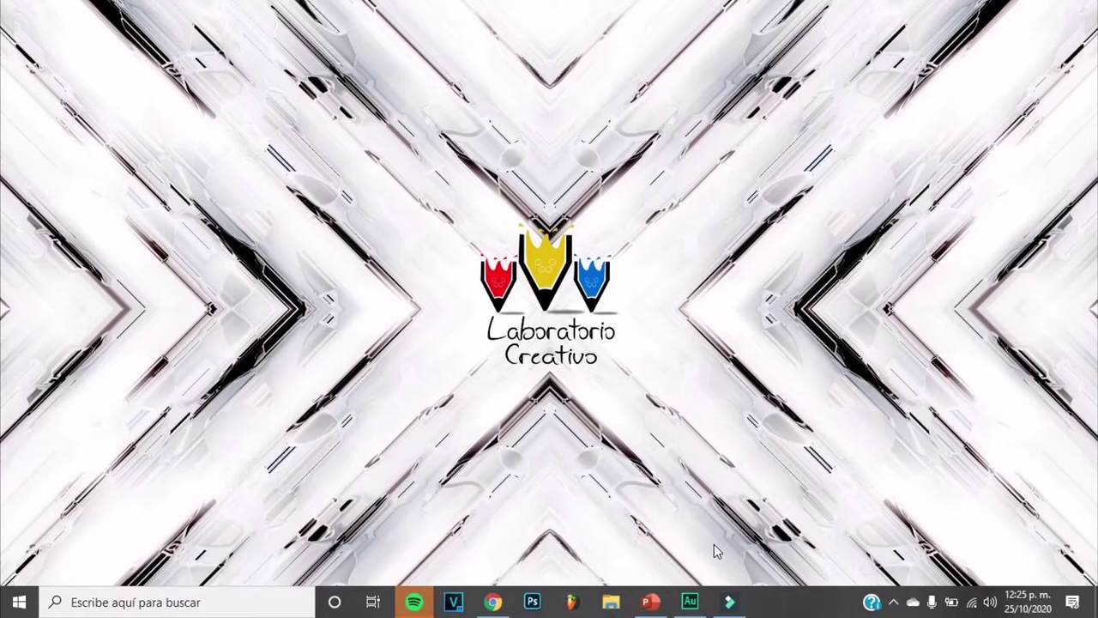
Step: Launch PowerPoint from its taskbar icon
left_click(650, 604)
Step: Create a blank presentation and apply the blue ink-splash suggestion from Ideas de diseño
left_click(26, 40)
left_click(195, 154)
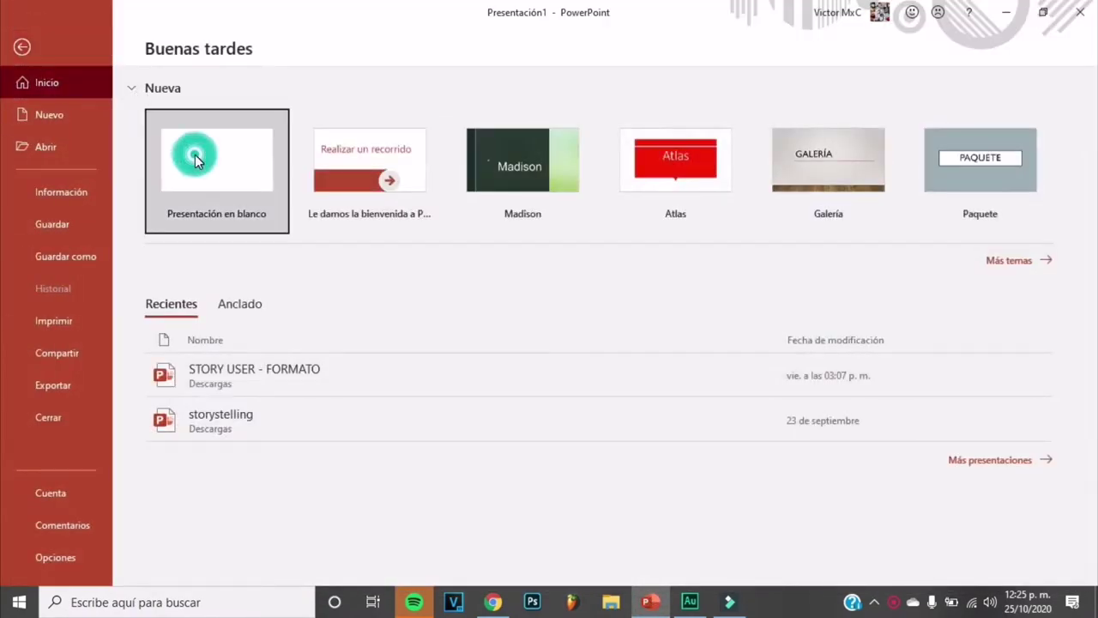
left_click(178, 38)
left_click(1060, 292)
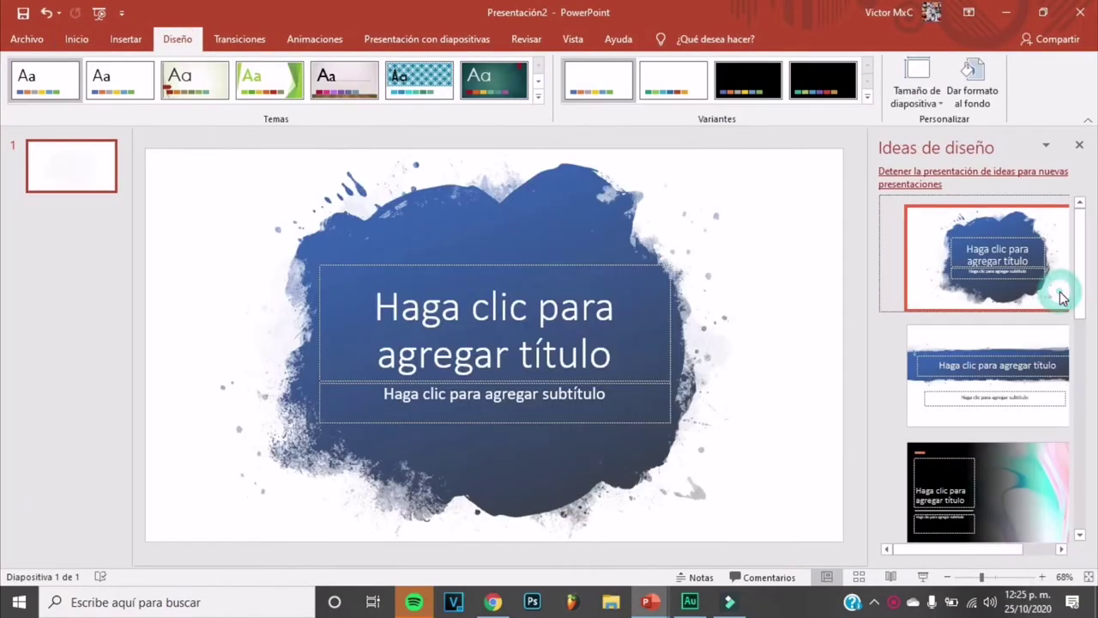
Step: Delete the empty title and subtitle boxes and paste in the cartoon priest picture
left_click(670, 403)
key("Delete")
left_click(631, 382)
key("Delete")
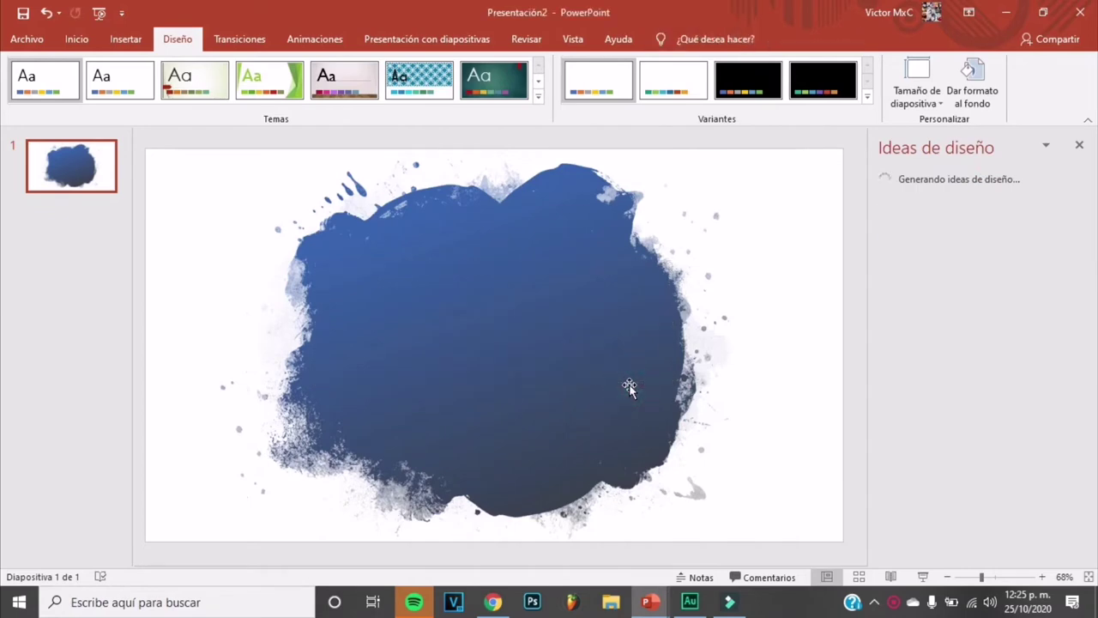
key("ctrl+v")
Step: Select the pasted cartoon priest picture and start Quitar fondo on it
left_click(588, 397)
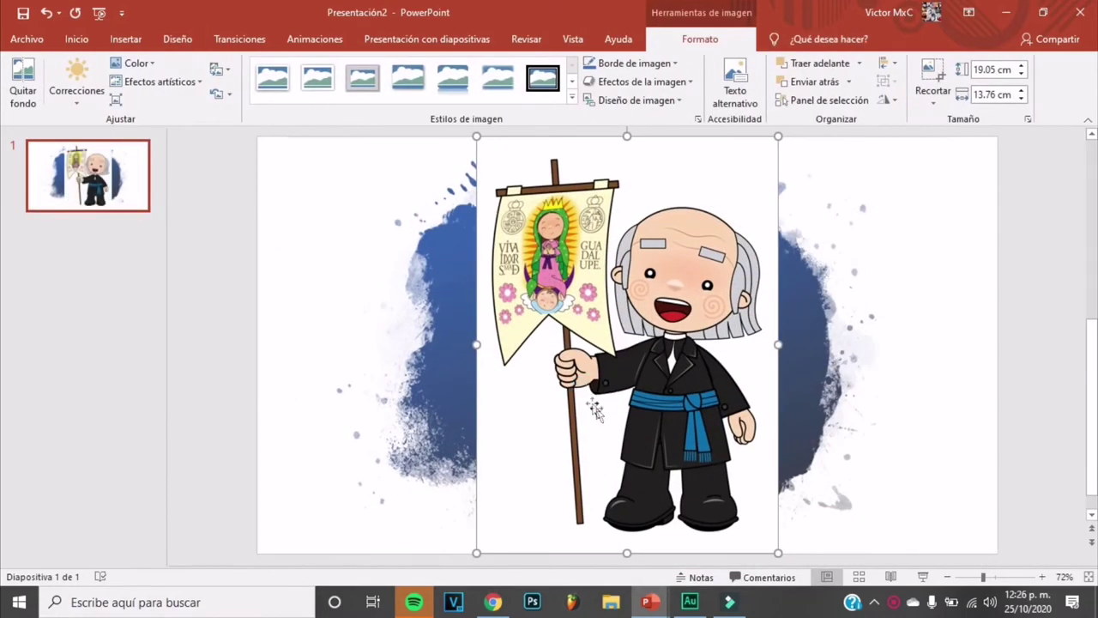
left_click(452, 306)
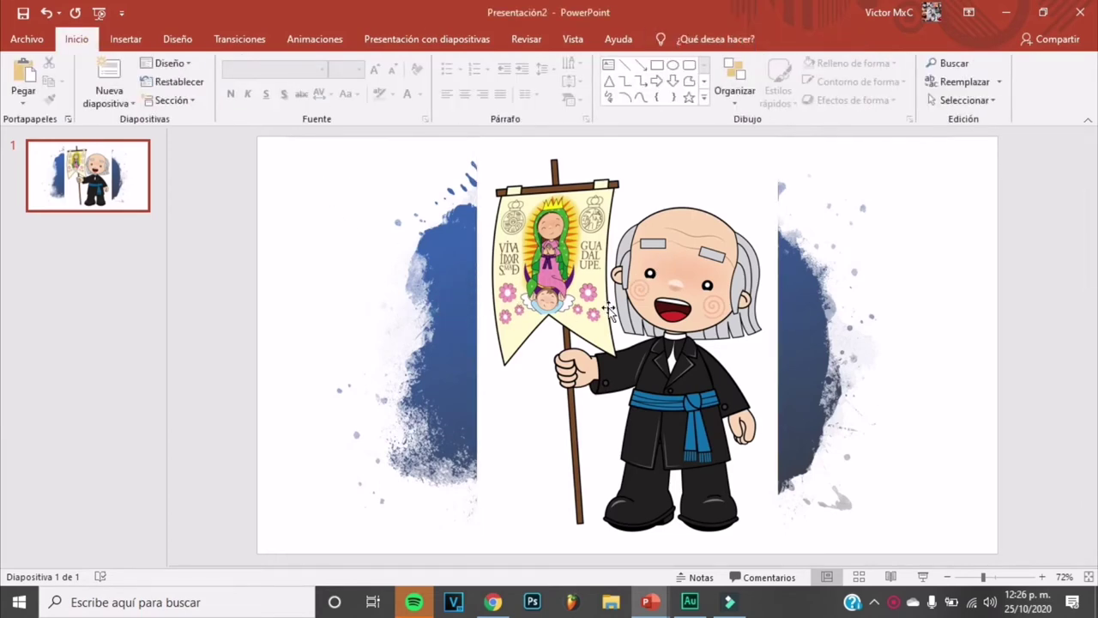
left_click(609, 308)
left_click(424, 315)
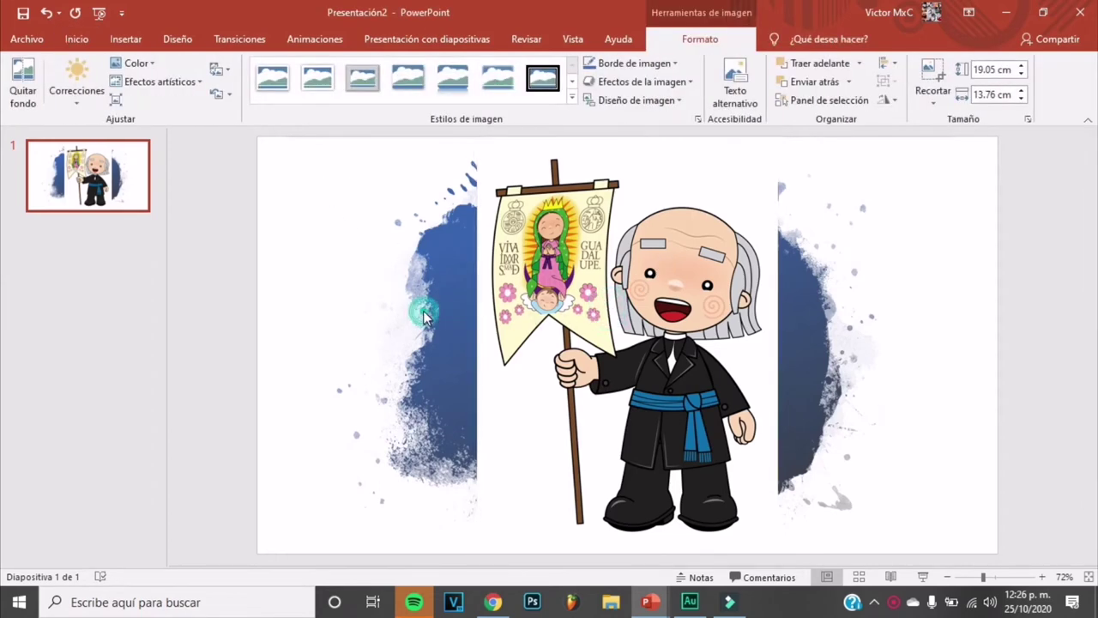
left_click(553, 288)
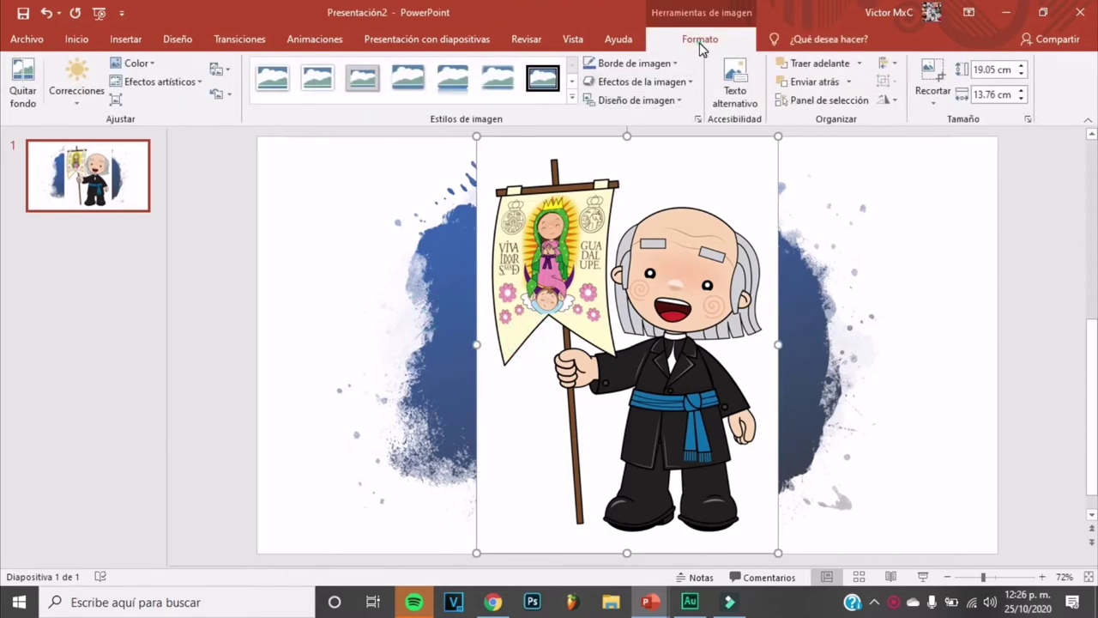
left_click(24, 85)
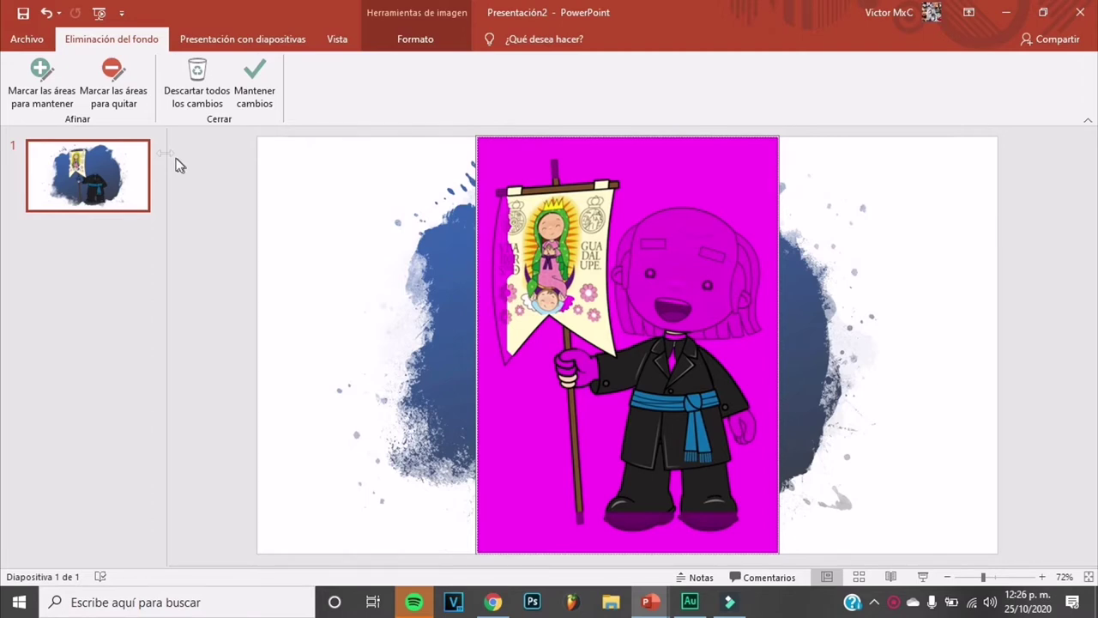
Step: Use Marcar las áreas para mantener on the banner's left edge and the priest's face
left_click(30, 97)
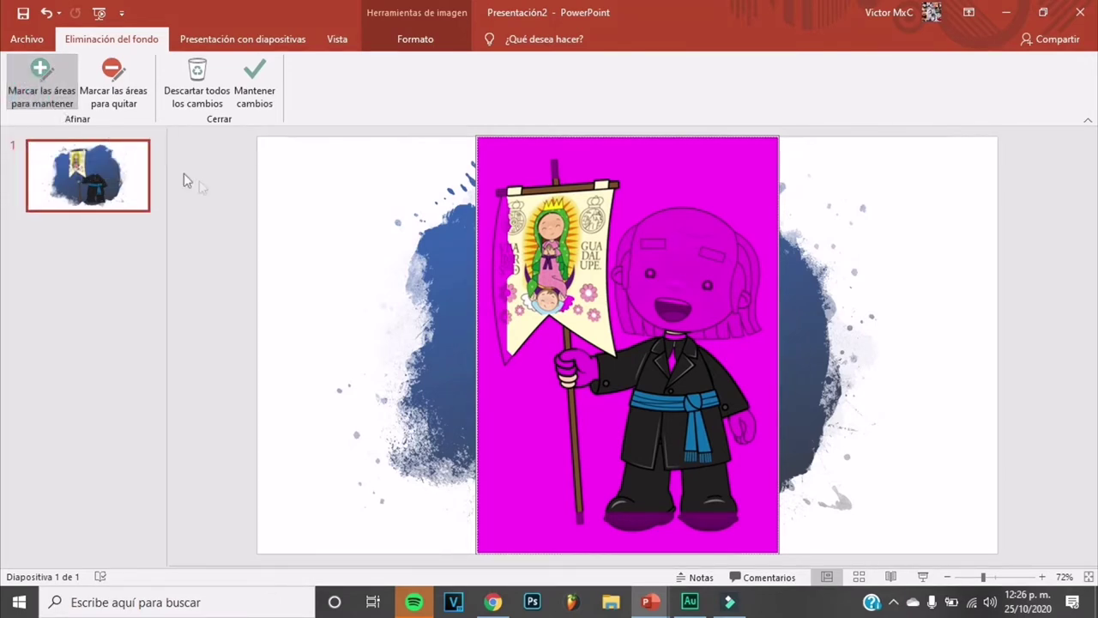
left_click_drag(496, 216, 507, 339)
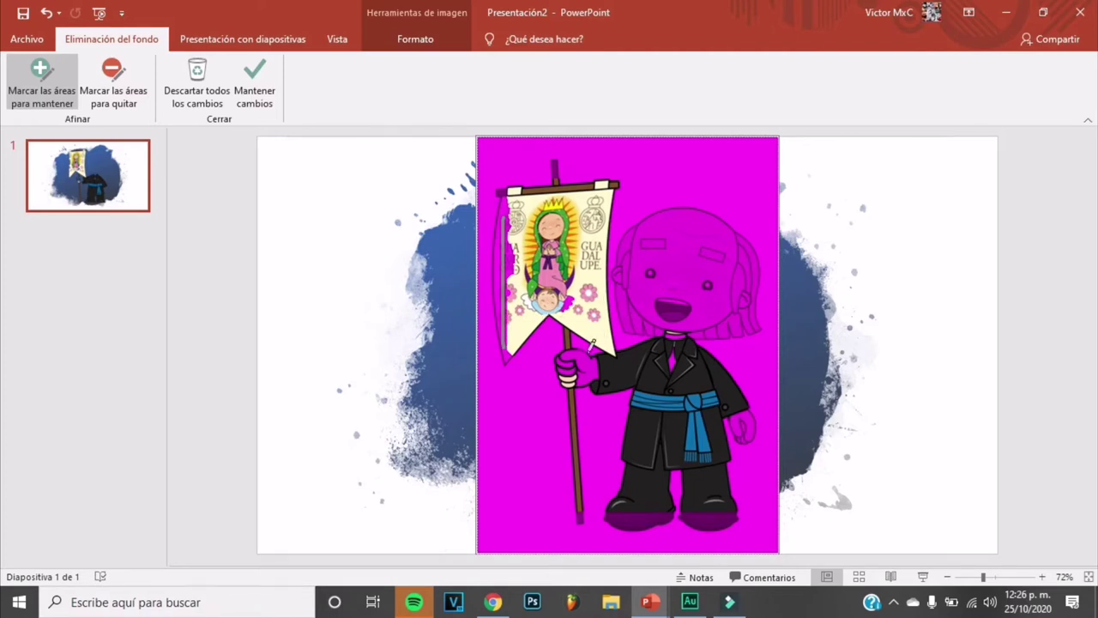
left_click(579, 359)
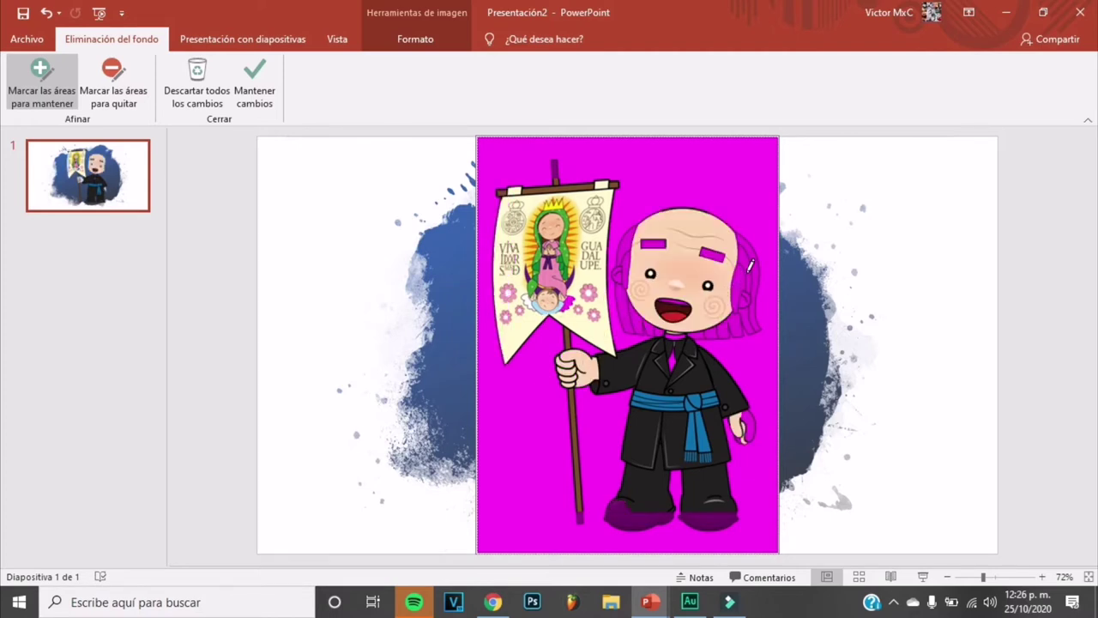
Step: Mark the priest's face, forehead and surrounding hair as areas to keep
left_click(745, 276)
left_click_drag(744, 276, 629, 286)
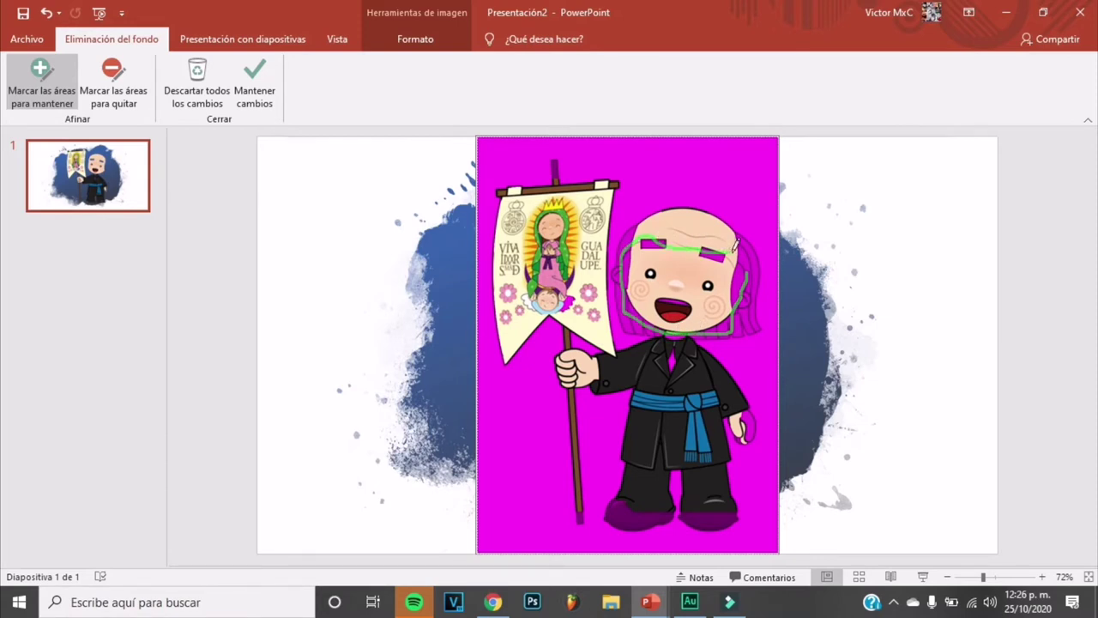
left_click_drag(629, 288, 753, 270)
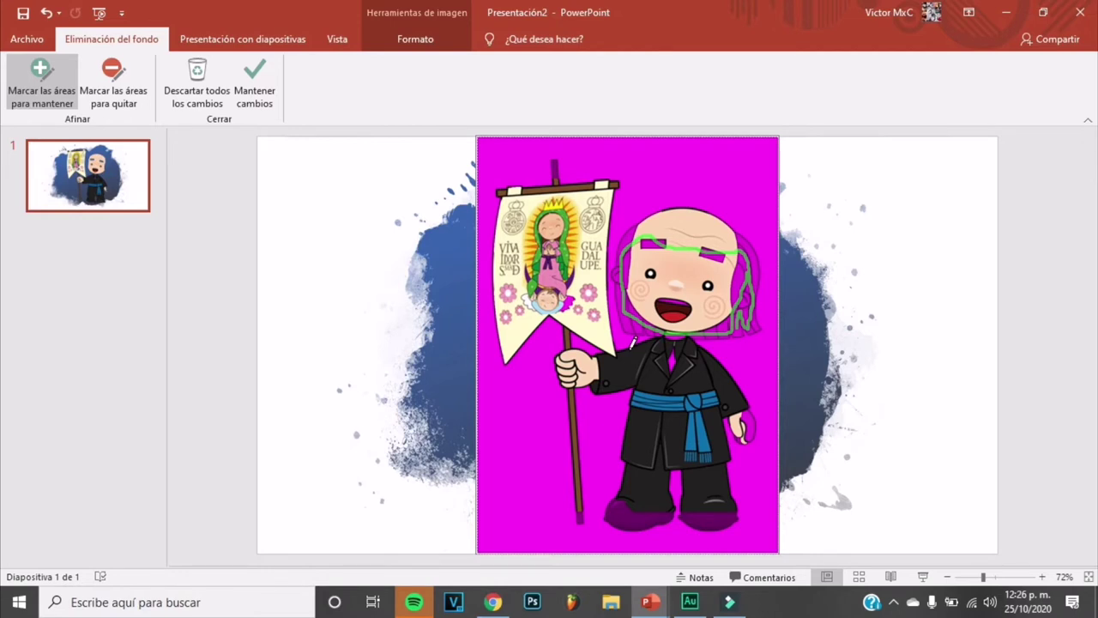
left_click_drag(632, 342, 633, 338)
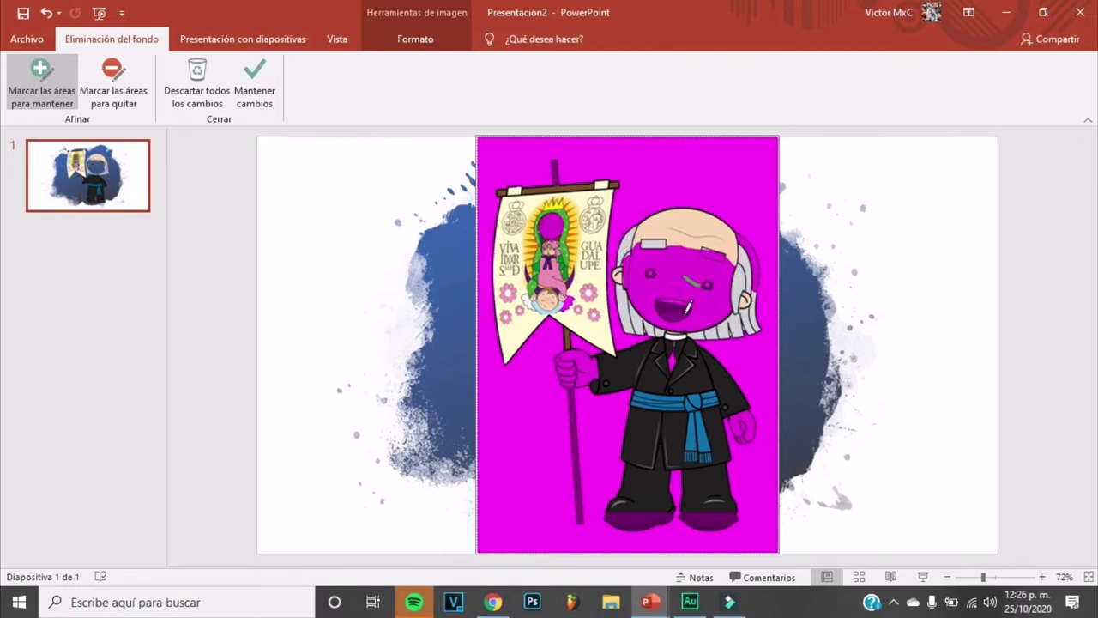
left_click_drag(688, 306, 695, 296)
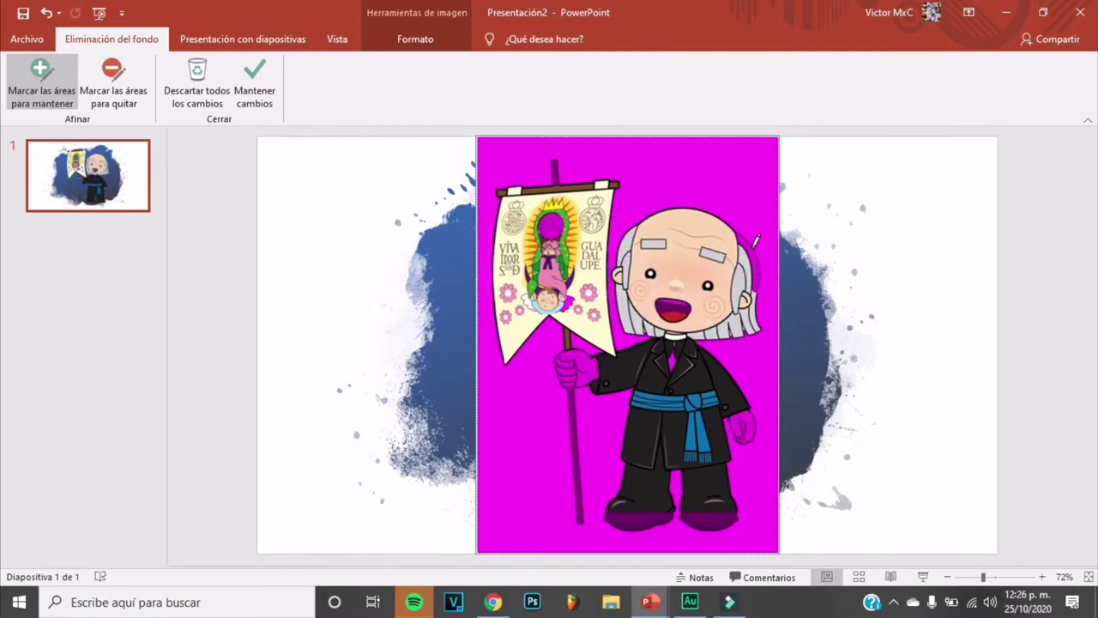
left_click_drag(752, 254, 757, 266)
Step: Mark the hands, staff, shoes, collar, ear area and banner's baby figure to keep
left_click_drag(582, 364, 579, 360)
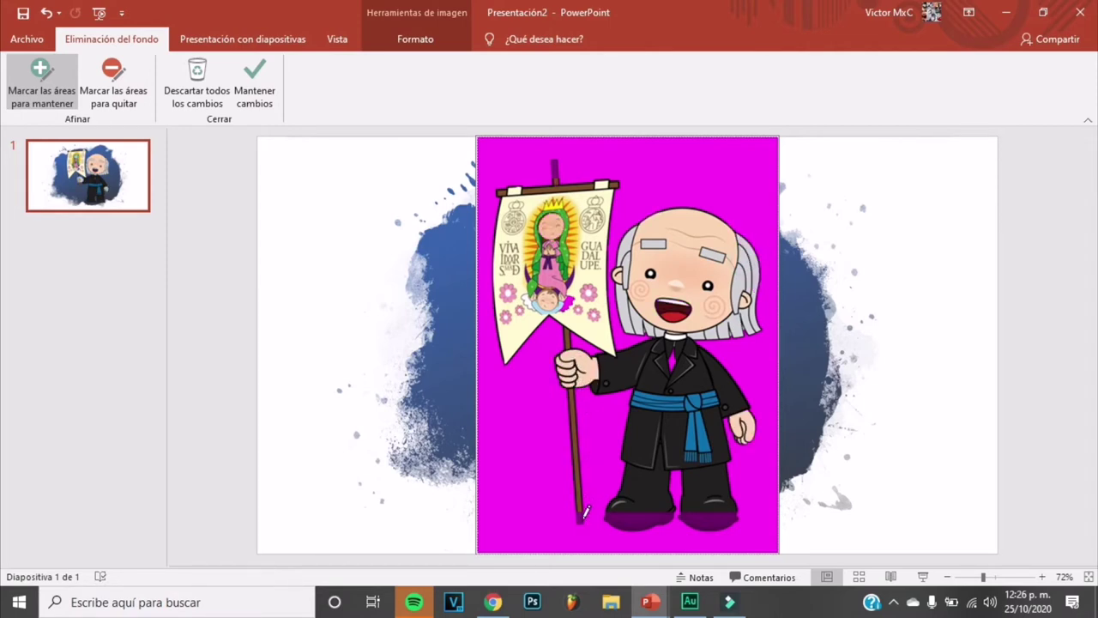
left_click_drag(616, 518, 640, 518)
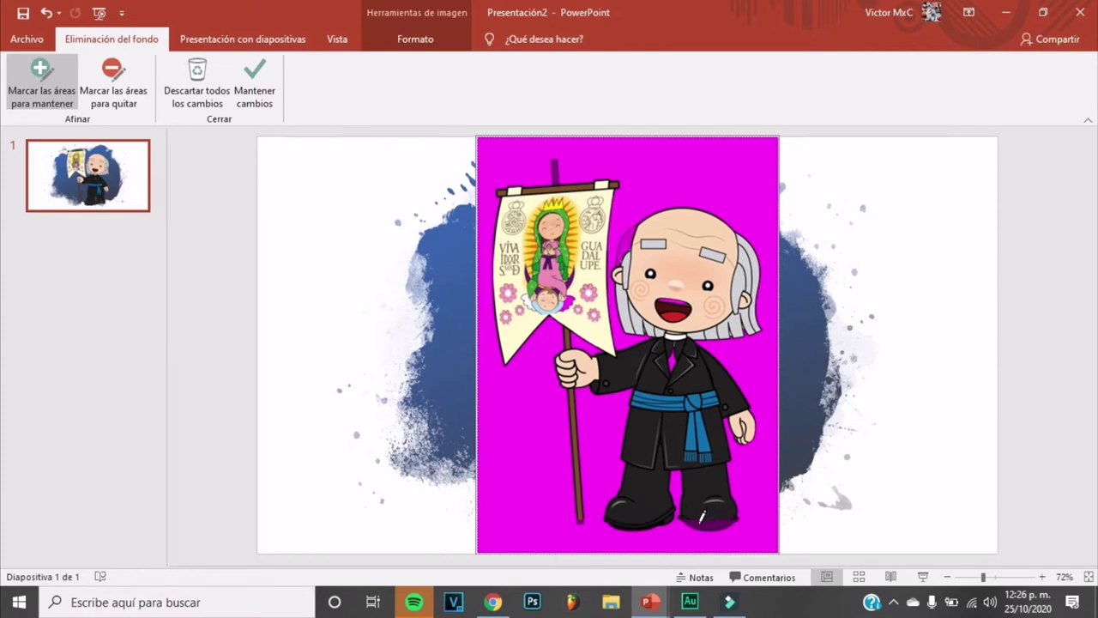
left_click_drag(702, 518, 721, 518)
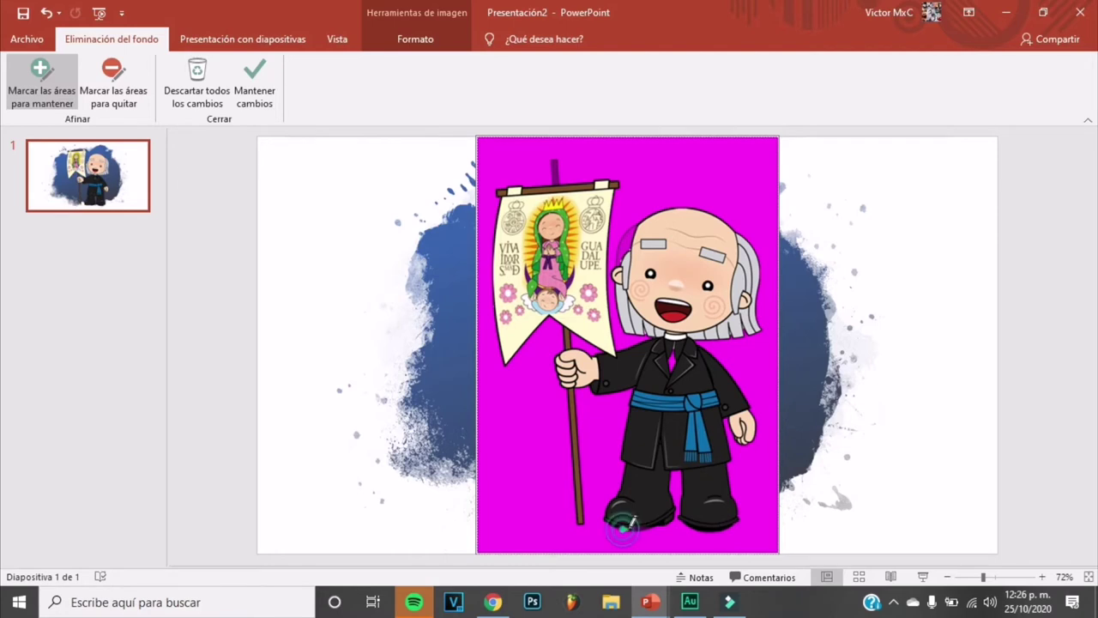
left_click_drag(623, 527, 636, 523)
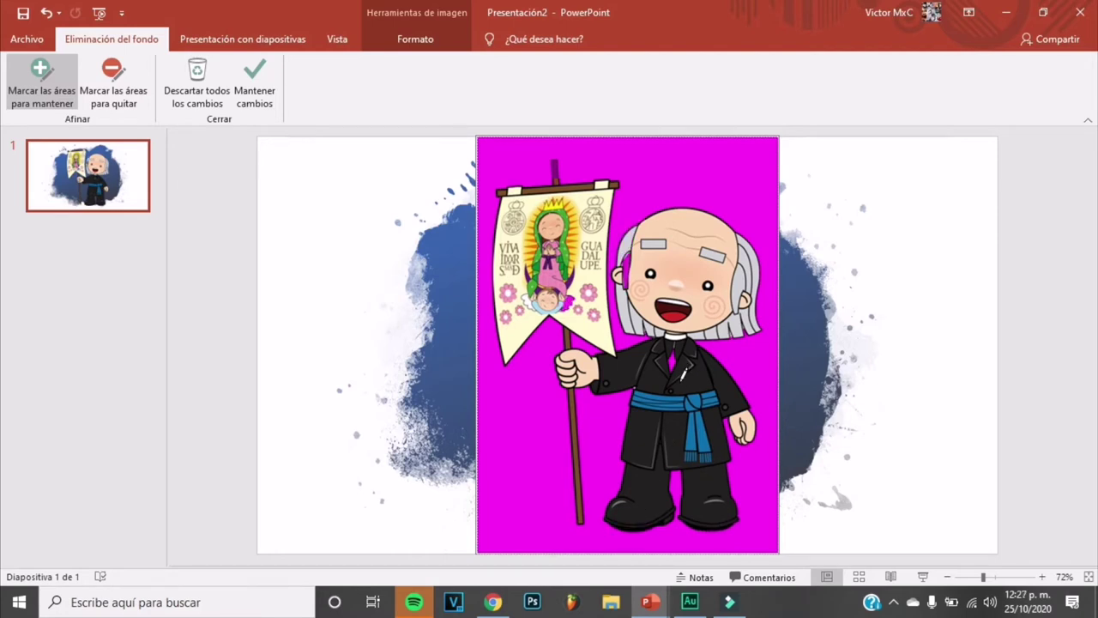
left_click_drag(677, 371, 672, 346)
left_click_drag(631, 269, 624, 280)
left_click_drag(570, 297, 575, 305)
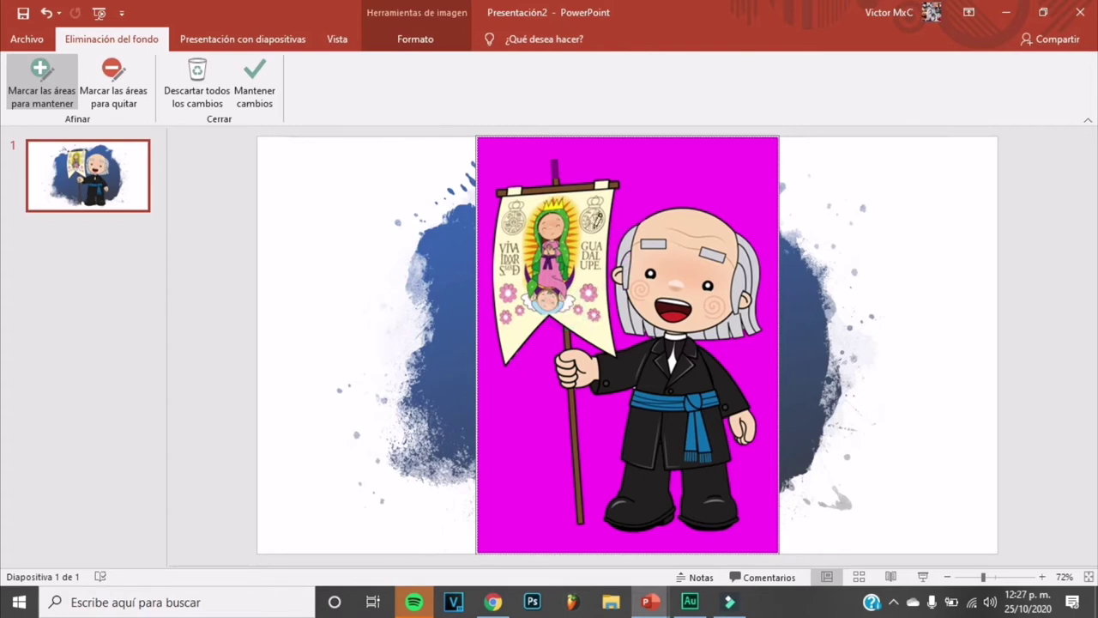
Step: Apply the background removal and shrink the priest picture to 14.06 × 10.16 cm on the splash
left_click(249, 84)
left_click_drag(778, 552, 699, 446)
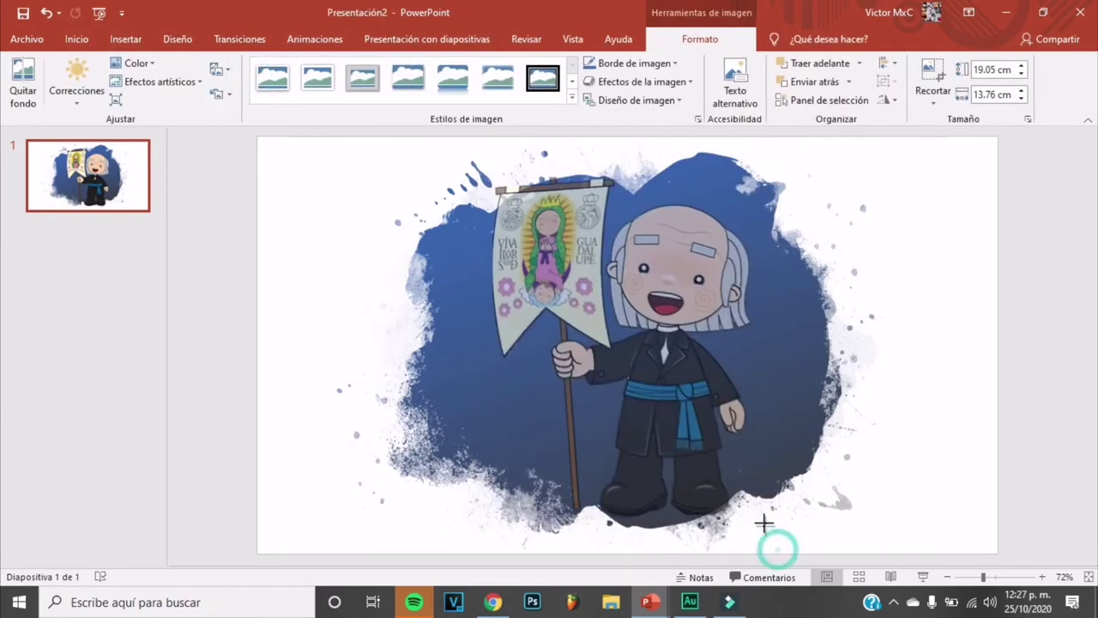
left_click_drag(649, 369, 669, 407)
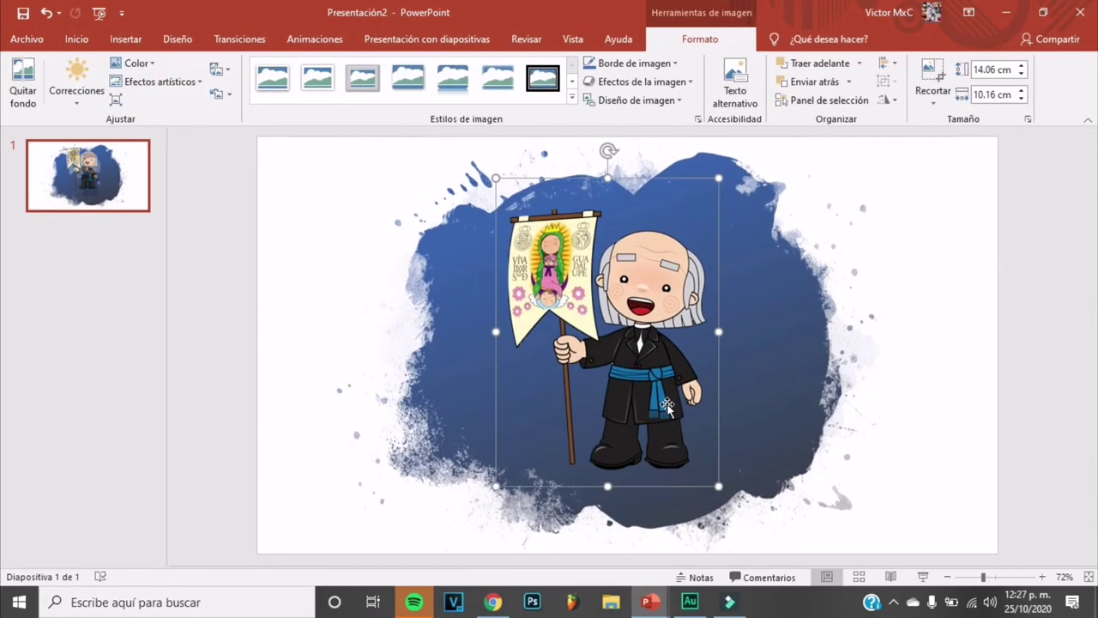
left_click(800, 435)
Step: Delete the extra pasted priest copy and centre the remaining cartoon in the blue splash
key("ctrl+v")
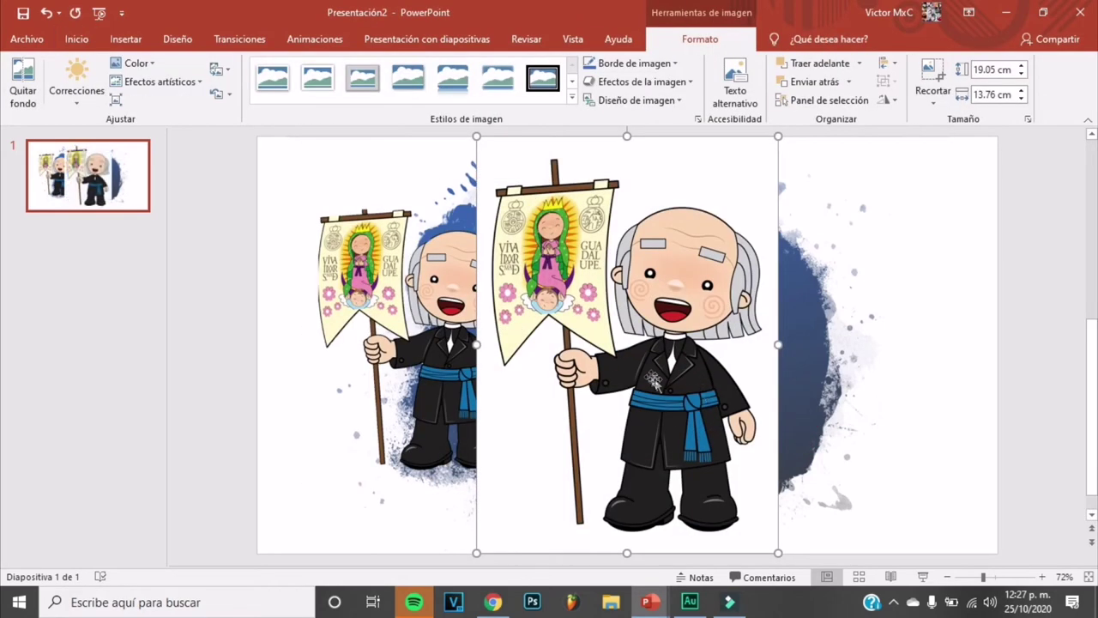
left_click_drag(648, 365, 729, 365)
left_click(903, 401)
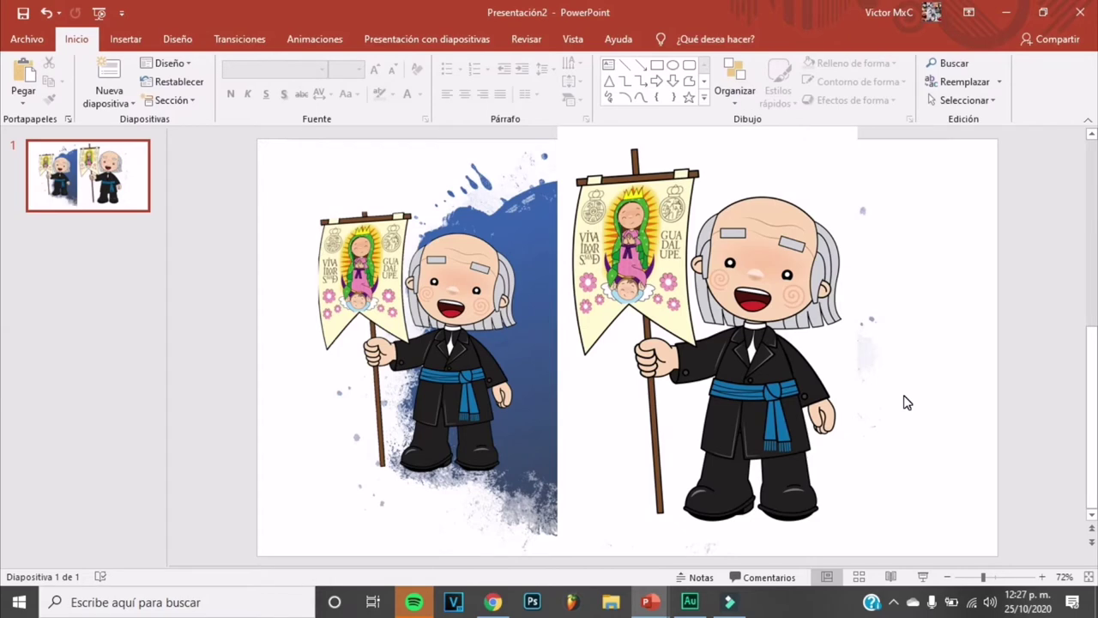
left_click(783, 405)
key("Delete")
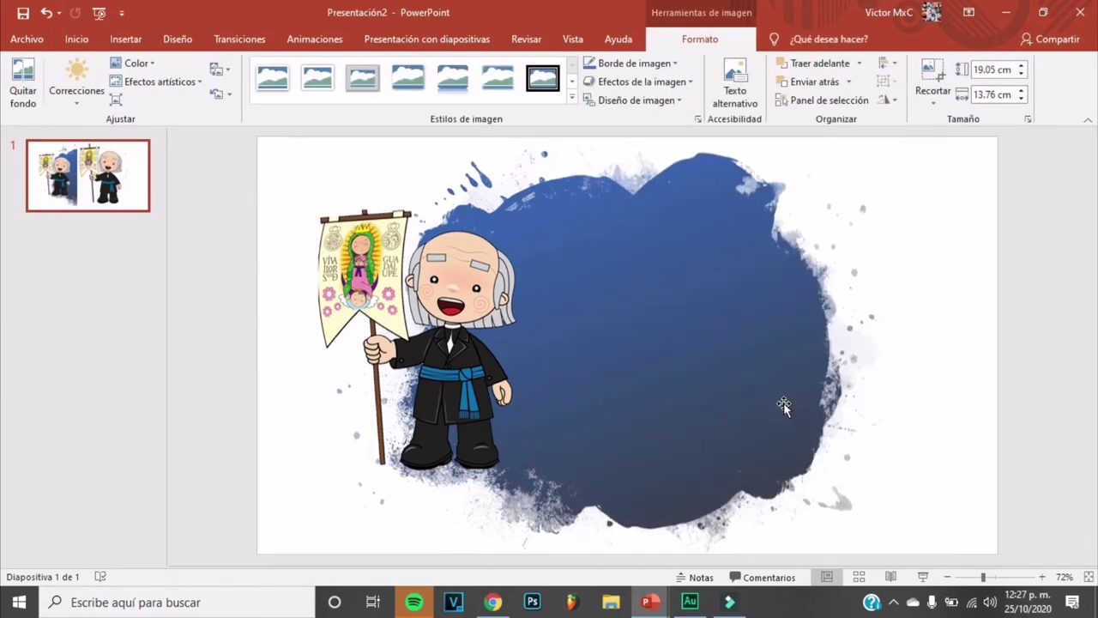
left_click_drag(776, 411, 965, 411)
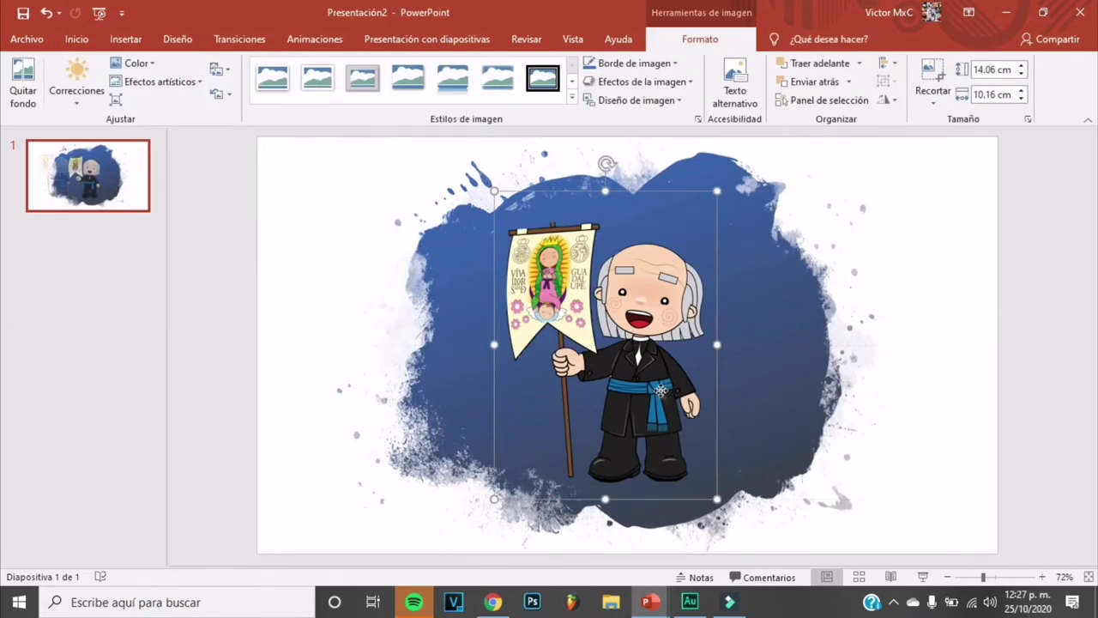
left_click(791, 388)
Step: Duplicate slide 1 with Duplicar diapositiva and select the priest cartoon on the copy
right_click(99, 169)
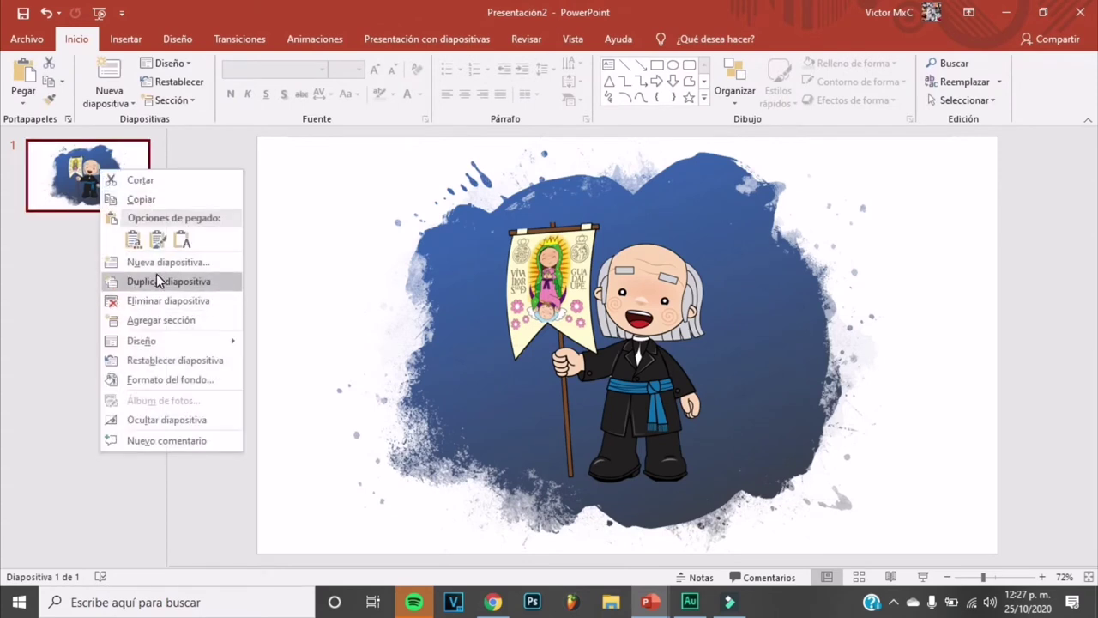
left_click(176, 276)
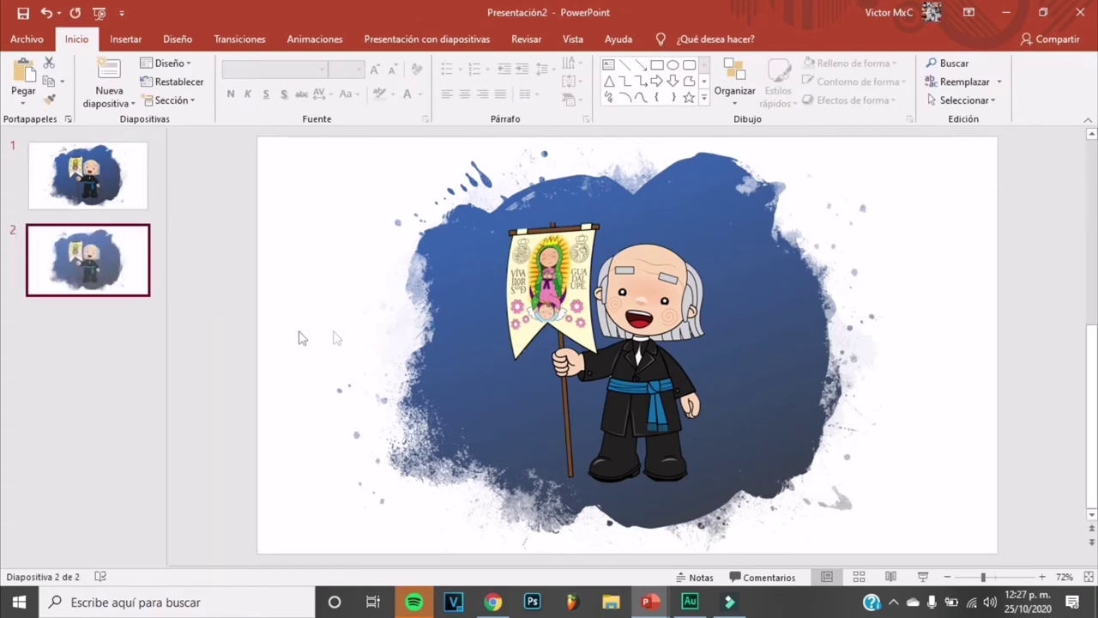
left_click(562, 364)
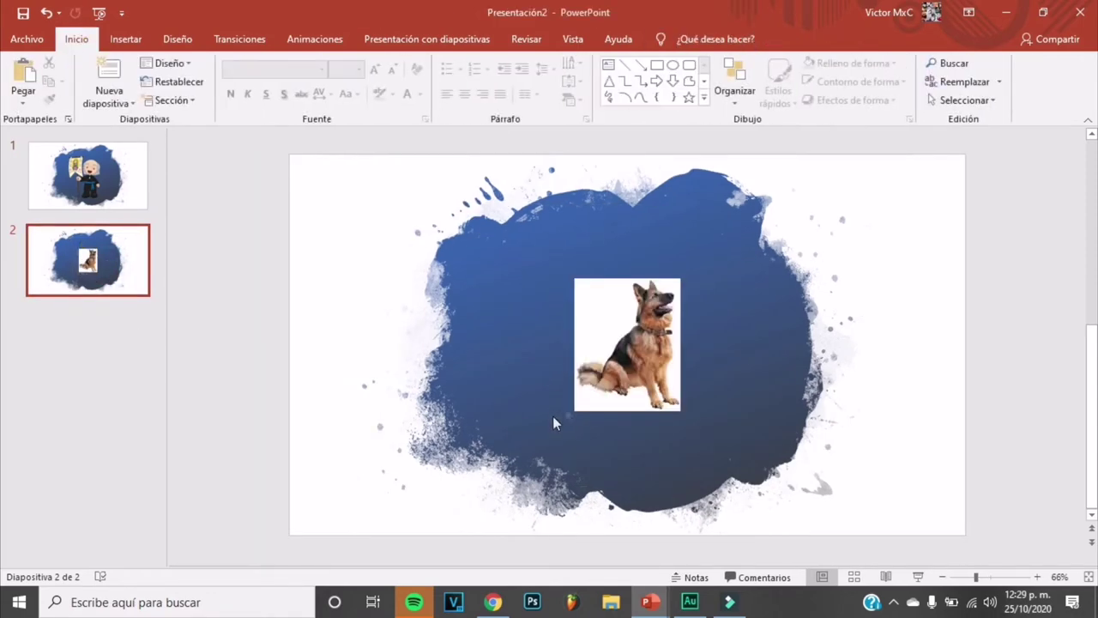
Step: Enlarge the German shepherd photo to 13.26 × 10.53 cm and shift it left onto the splash
left_click(599, 355)
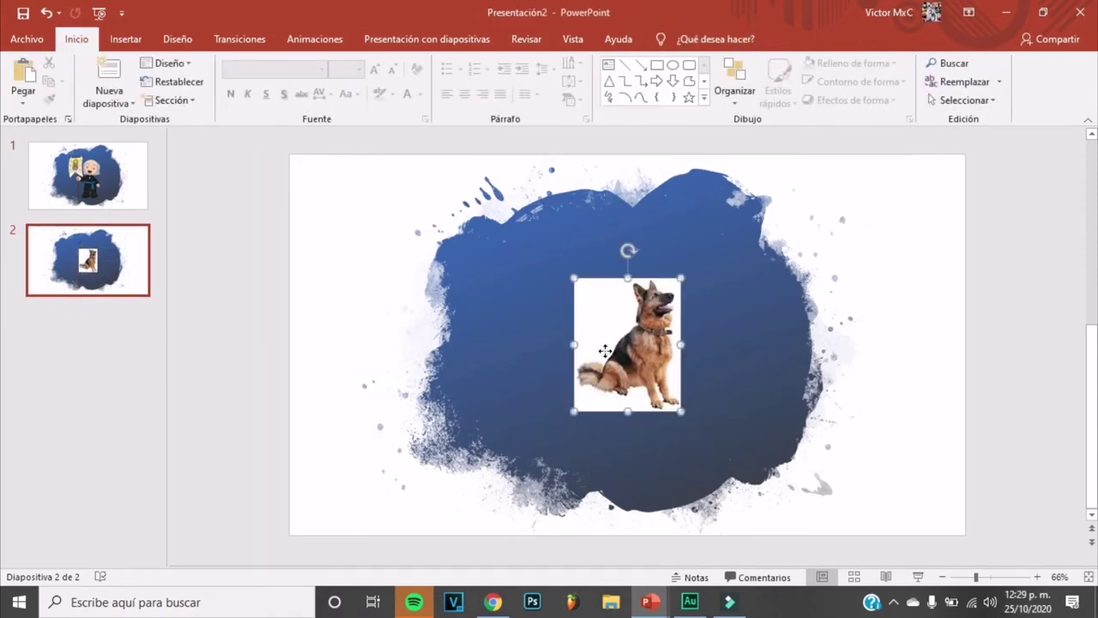
left_click_drag(680, 411, 738, 483)
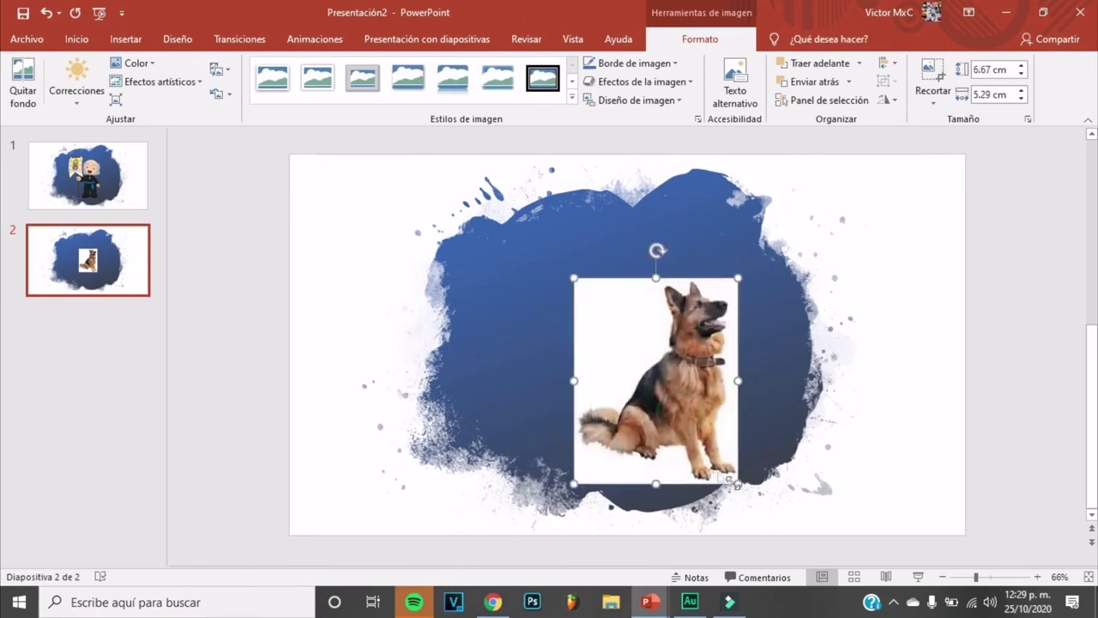
left_click_drag(575, 279, 527, 219)
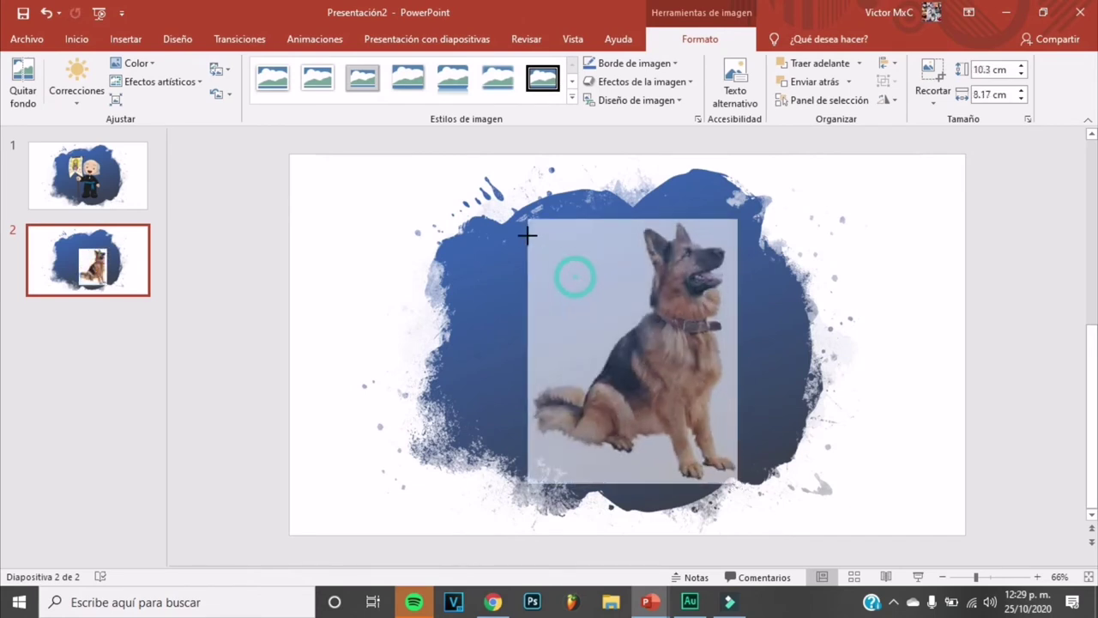
left_click_drag(614, 326, 578, 314)
left_click(580, 317)
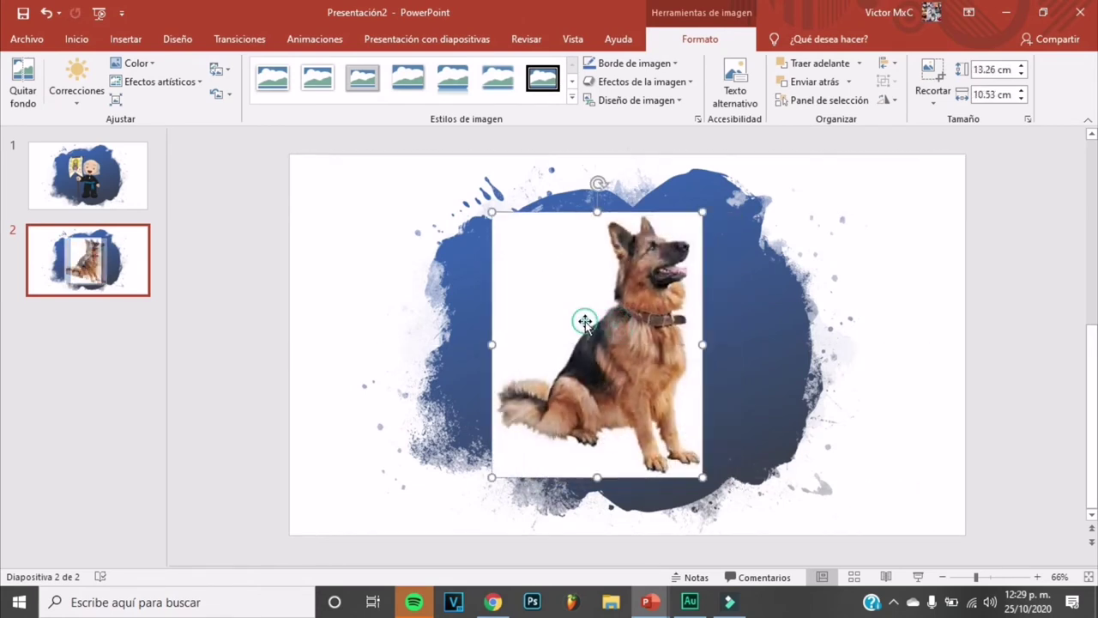
left_click(765, 380)
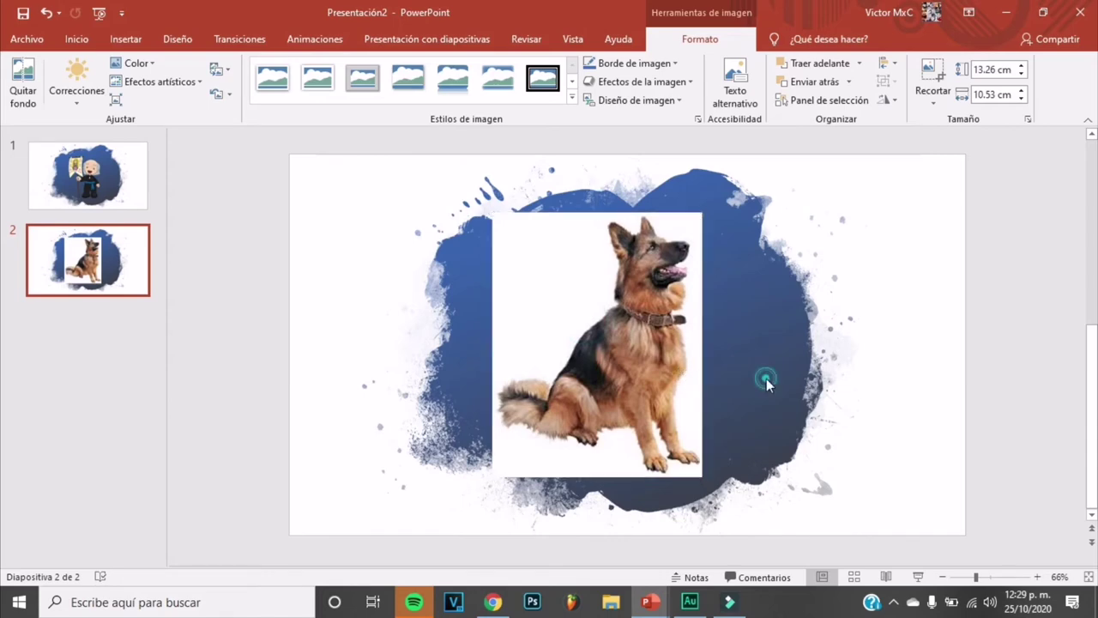
Step: Remove the dog photo's white backdrop, marking its tail, paws, neck and ears to keep
left_click(507, 286)
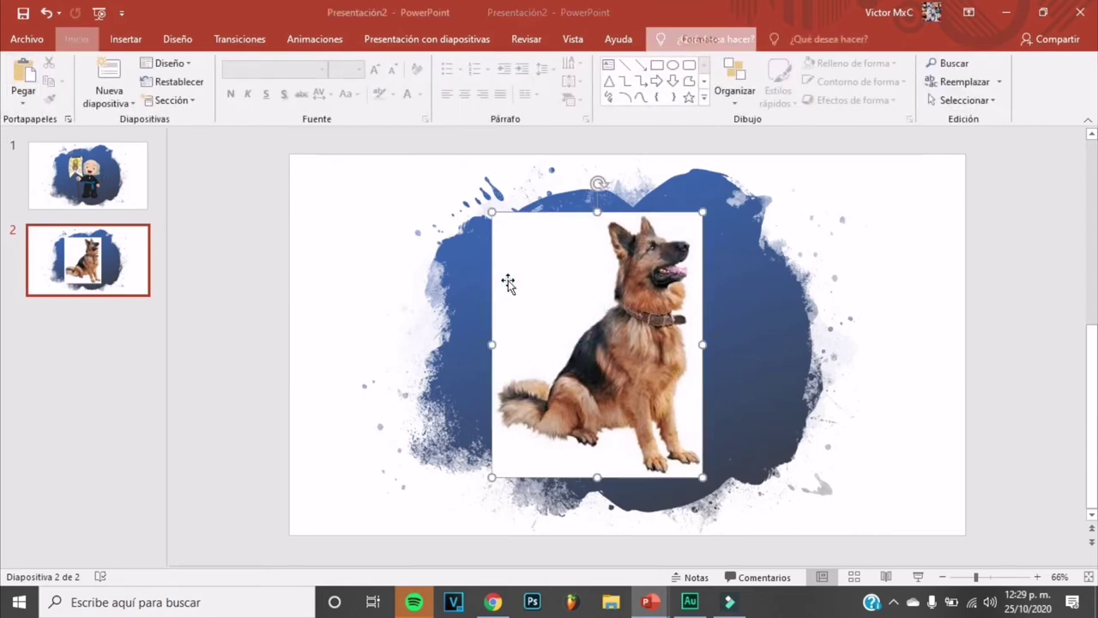
left_click(23, 90)
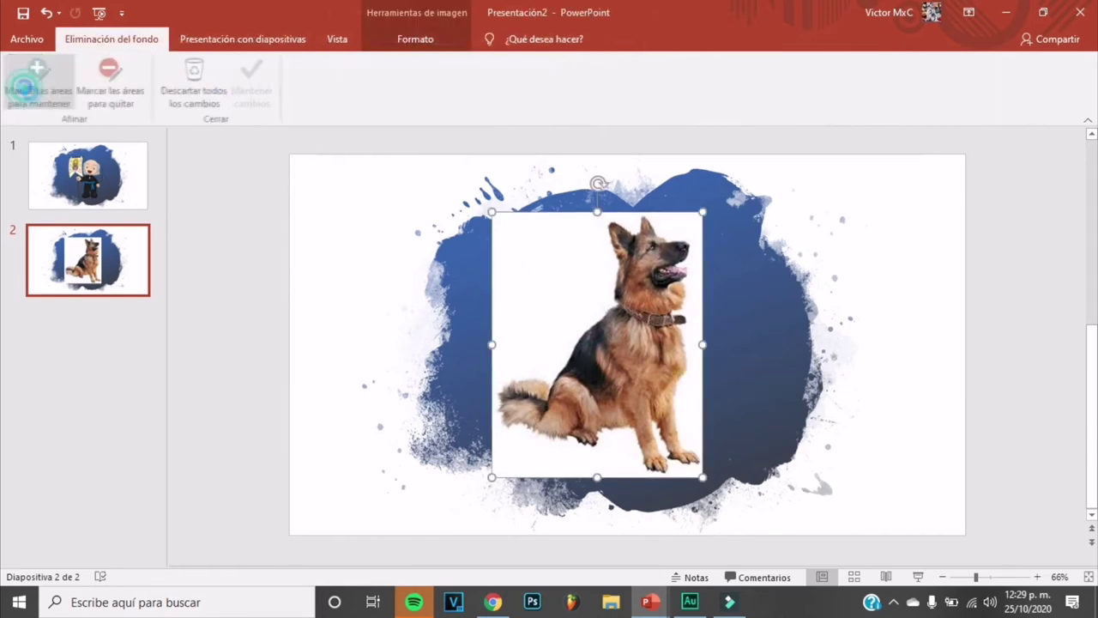
left_click(48, 96)
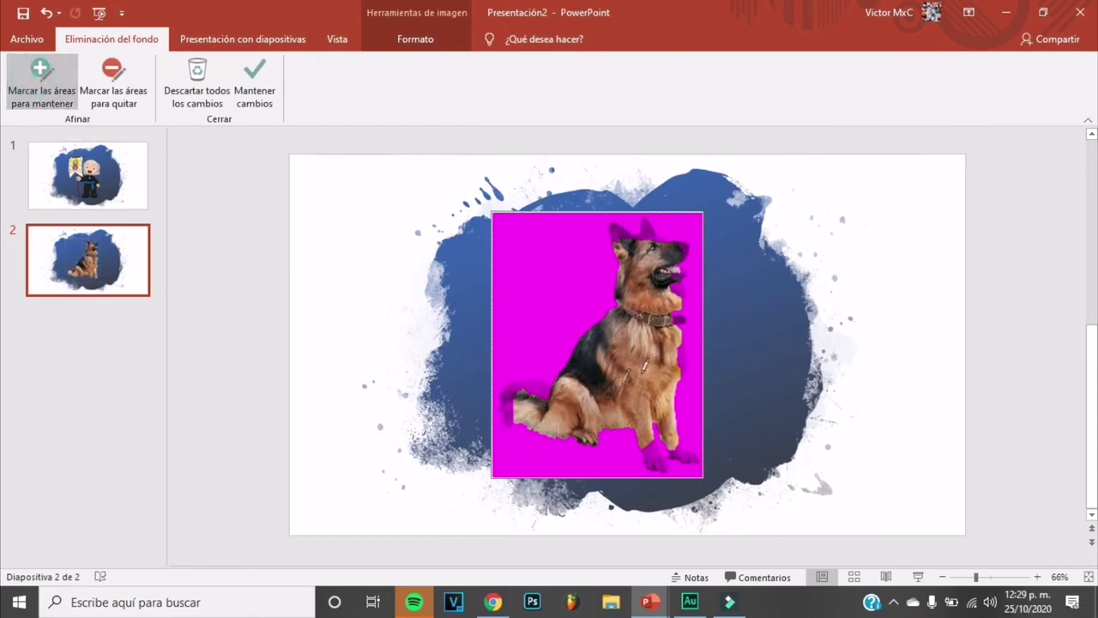
left_click_drag(539, 380, 501, 405)
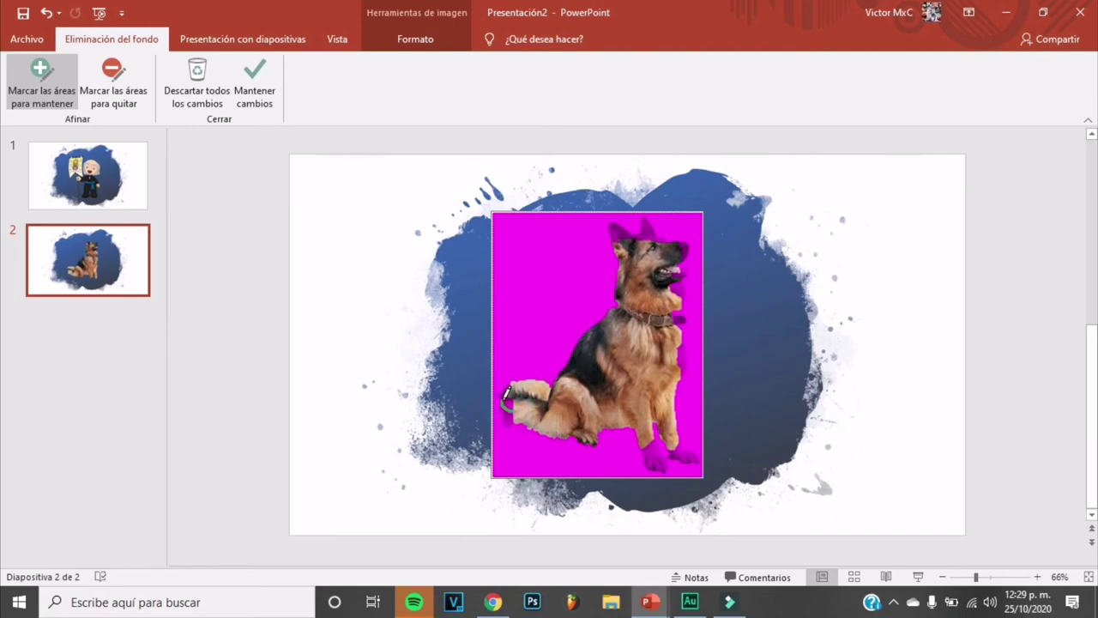
left_click_drag(679, 447, 684, 448)
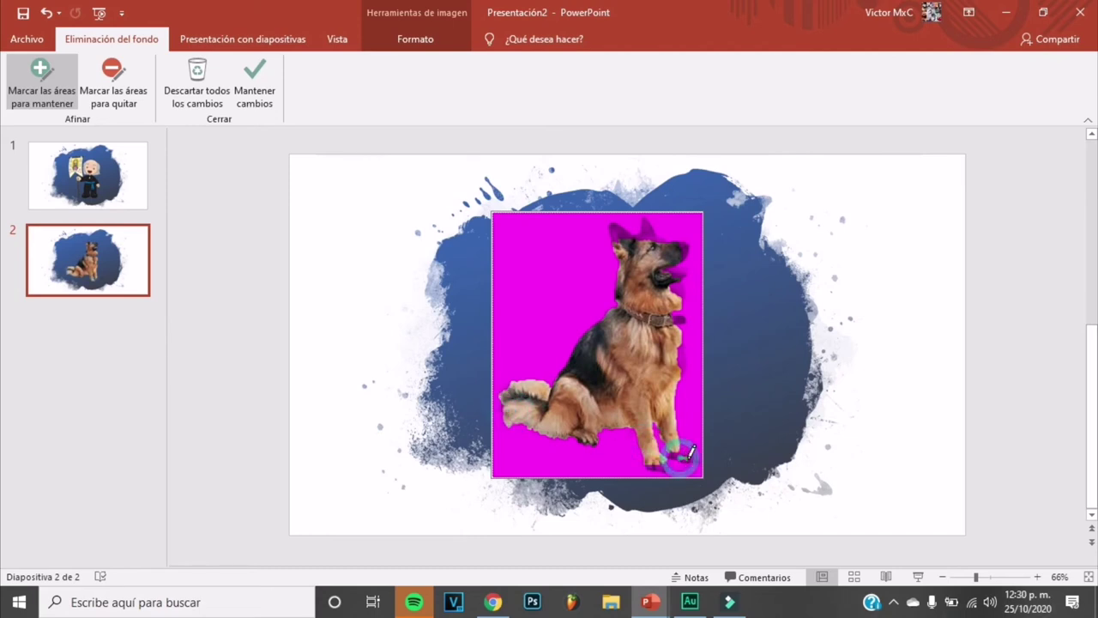
left_click_drag(684, 450, 661, 461)
left_click(664, 464)
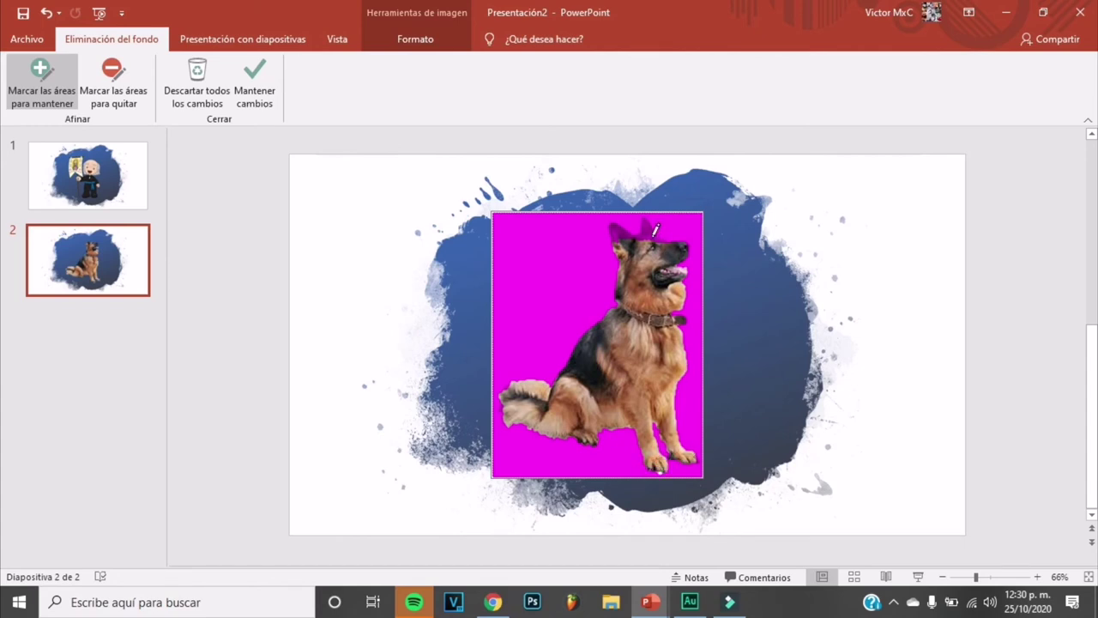
left_click_drag(656, 229, 636, 250)
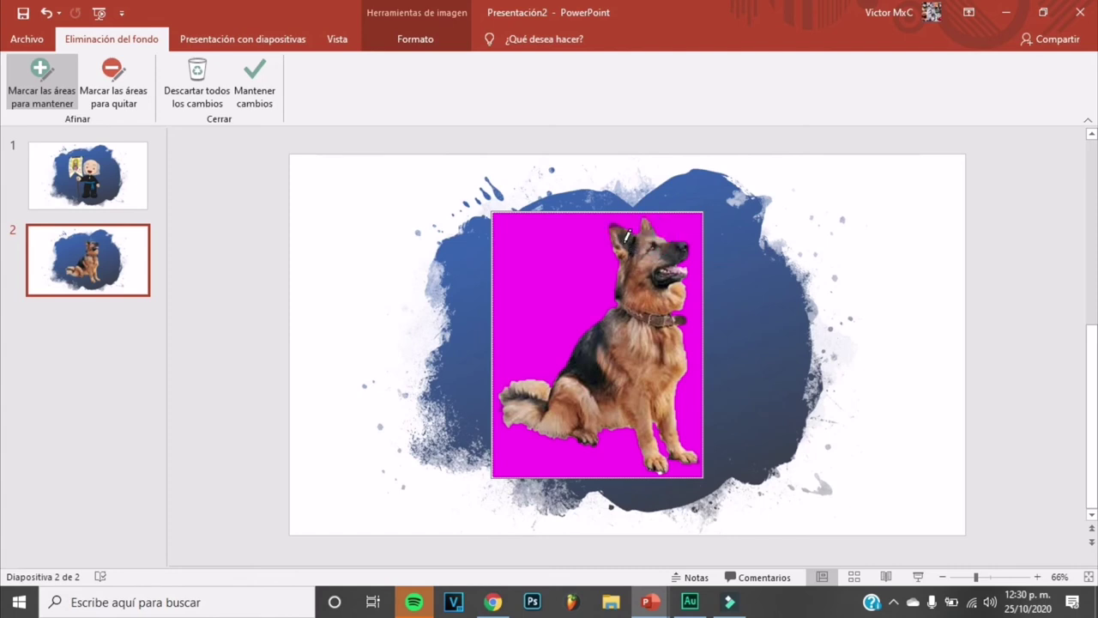
left_click(504, 398)
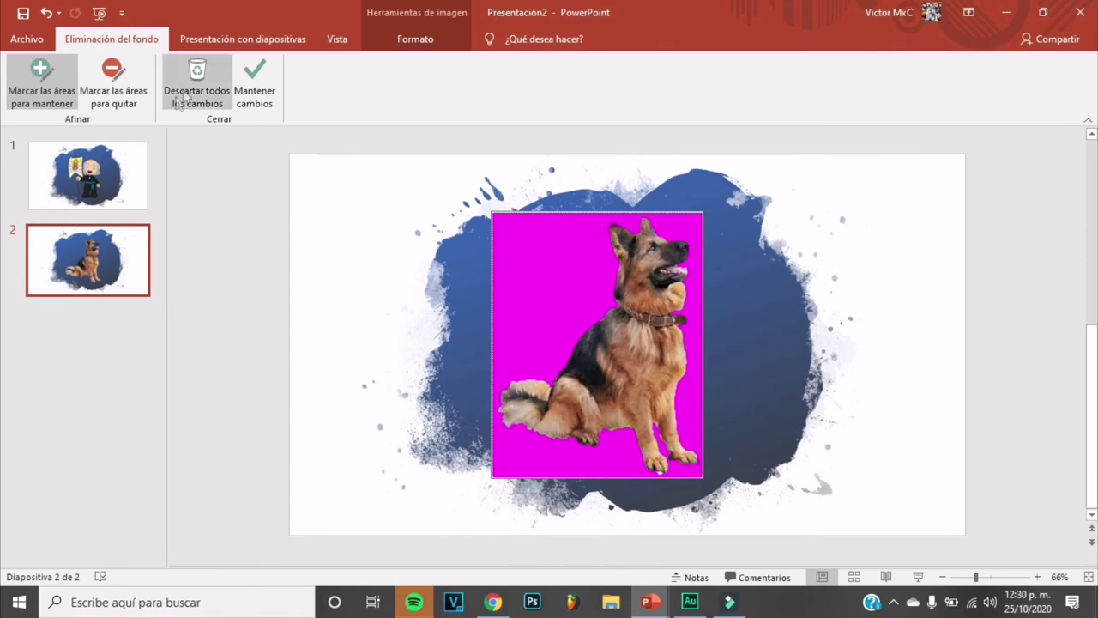
left_click(258, 86)
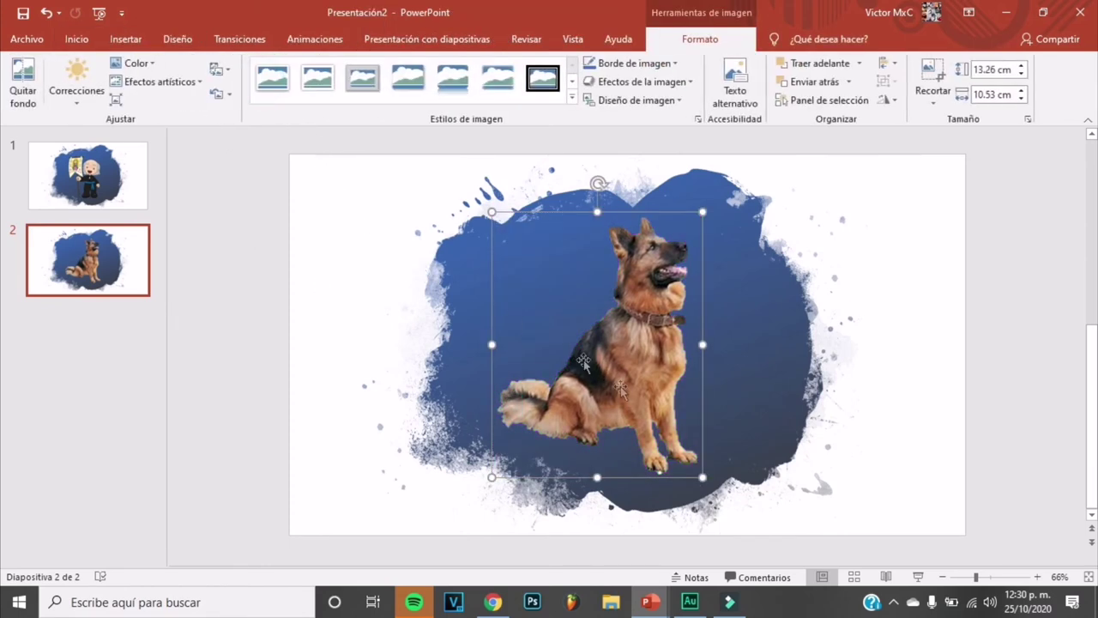
Step: Drag the dog picture's bottom-right handle inward to make it slightly smaller
left_click(868, 424)
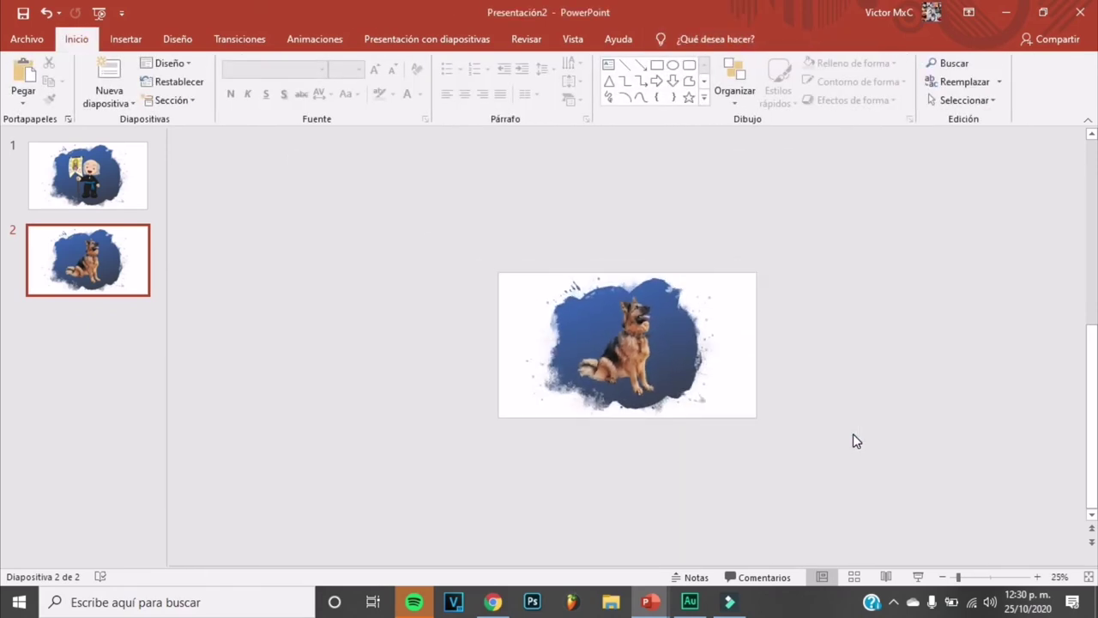
scroll(853, 433, "up", 5)
left_click(665, 402)
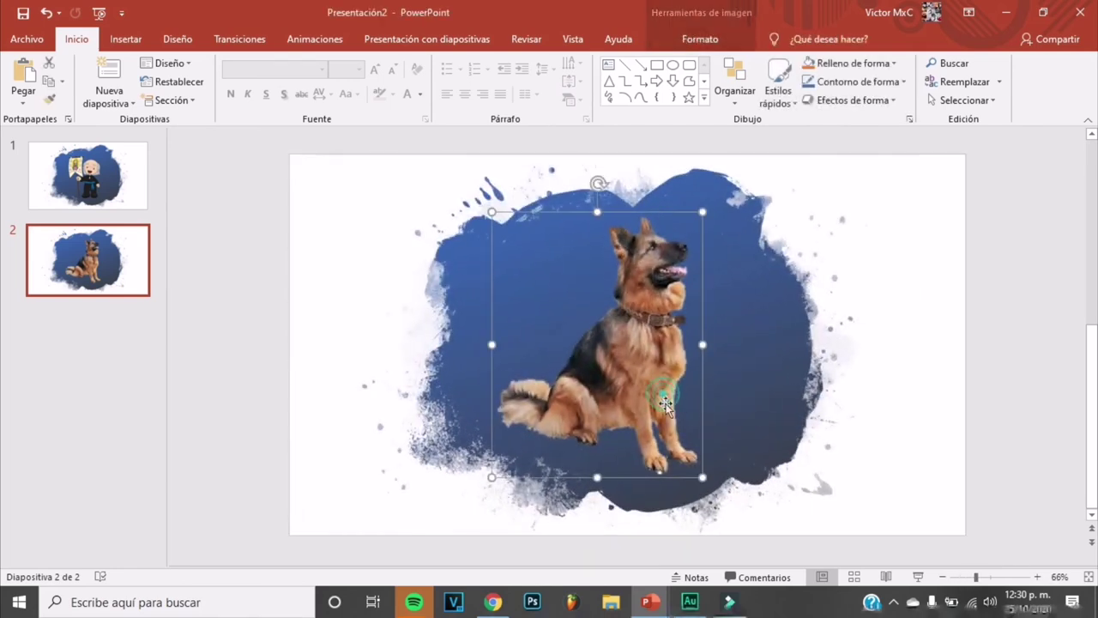
left_click(699, 473)
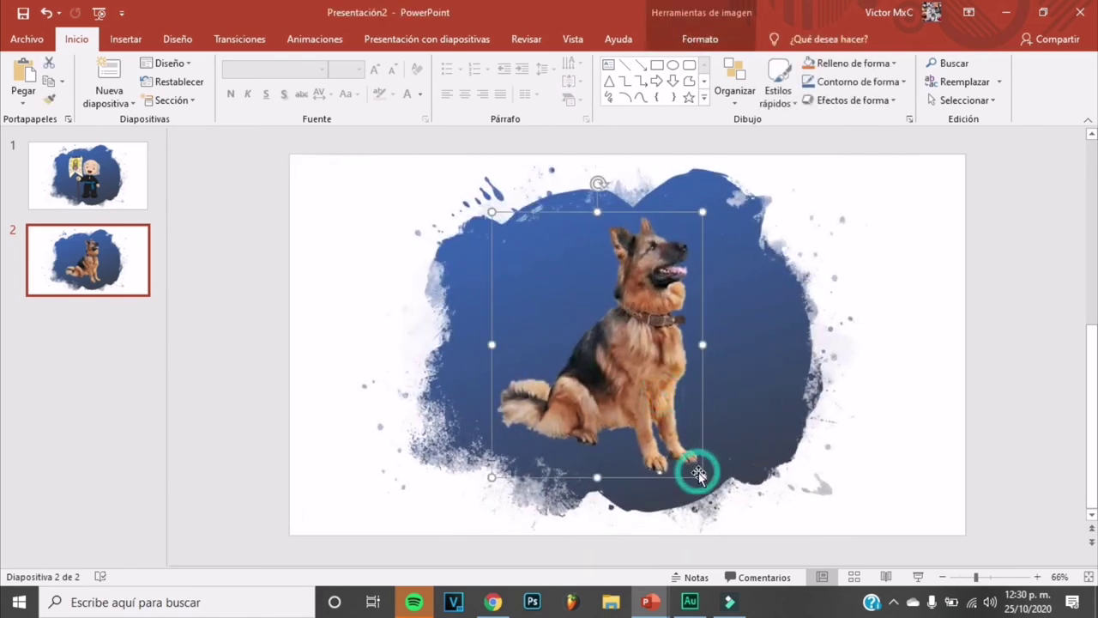
left_click_drag(699, 473, 673, 440)
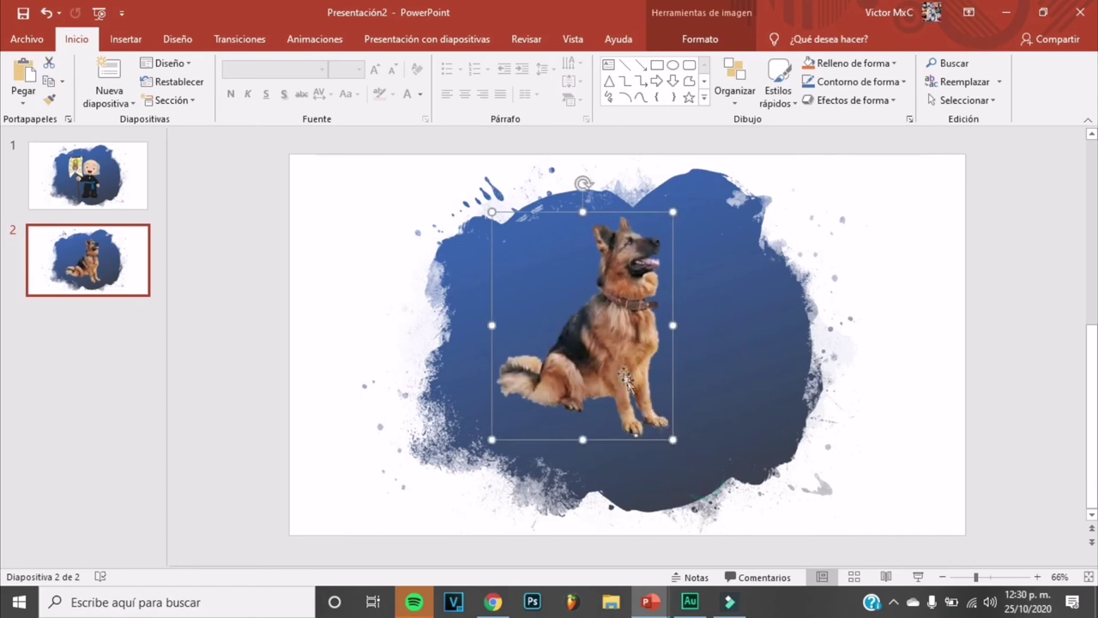
left_click(878, 414)
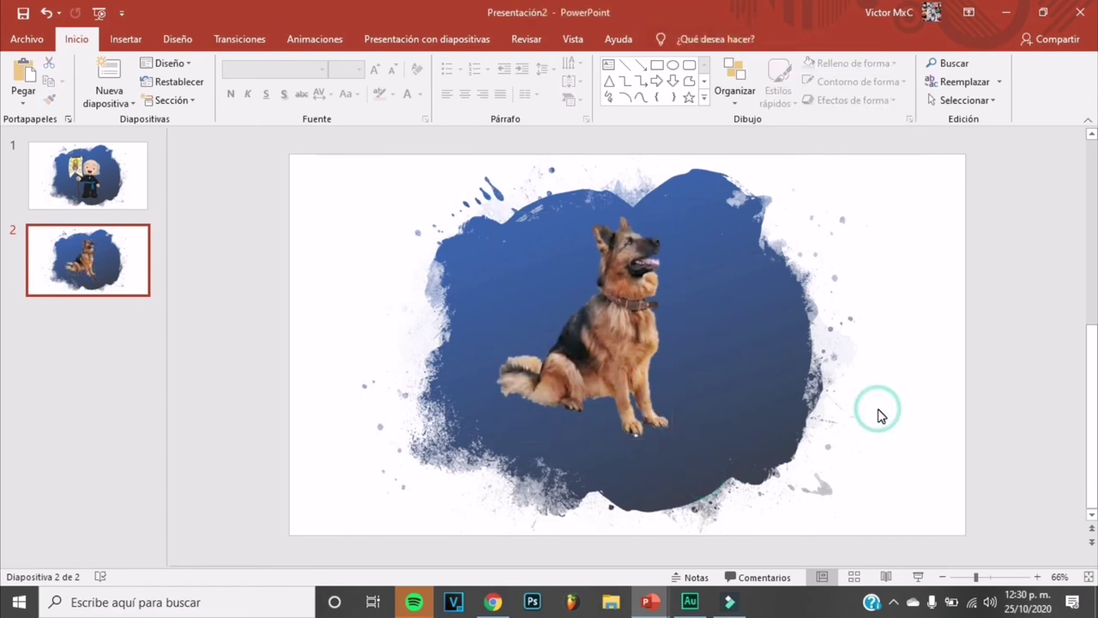